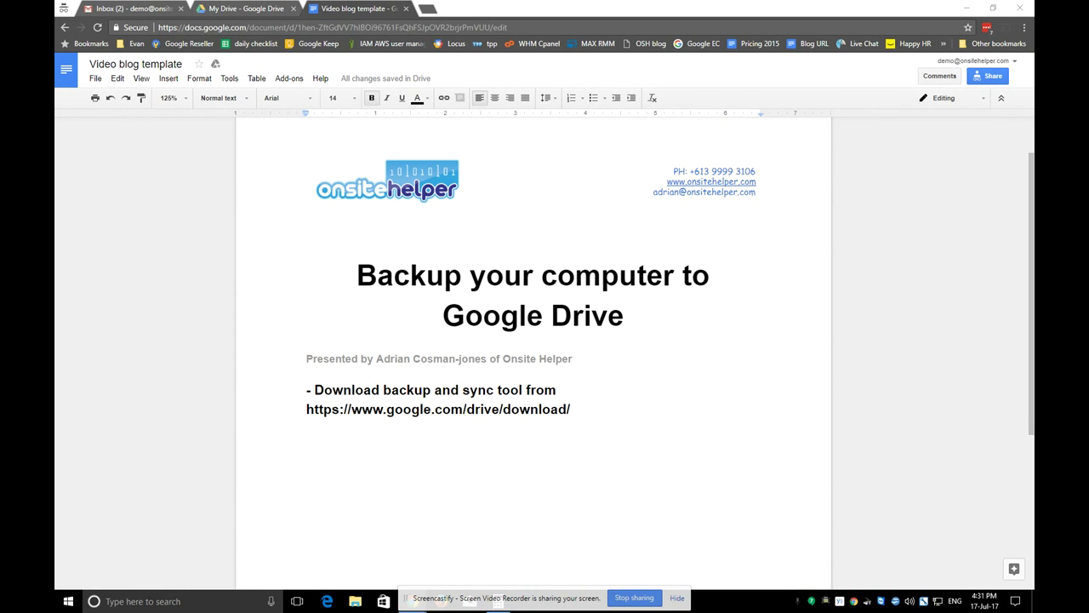
pyautogui.moveTo(574, 410); pyautogui.dragTo(305, 410)
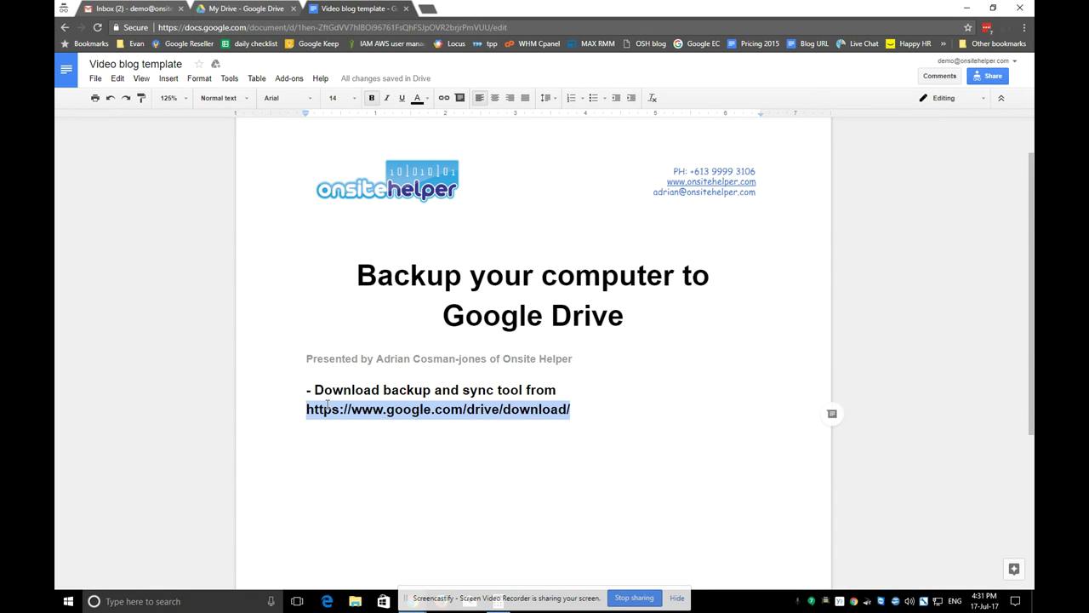
# In a new tab, download Backup and Sync from google.com/drive/download, agreeing to the terms
pyautogui.click(427, 8)
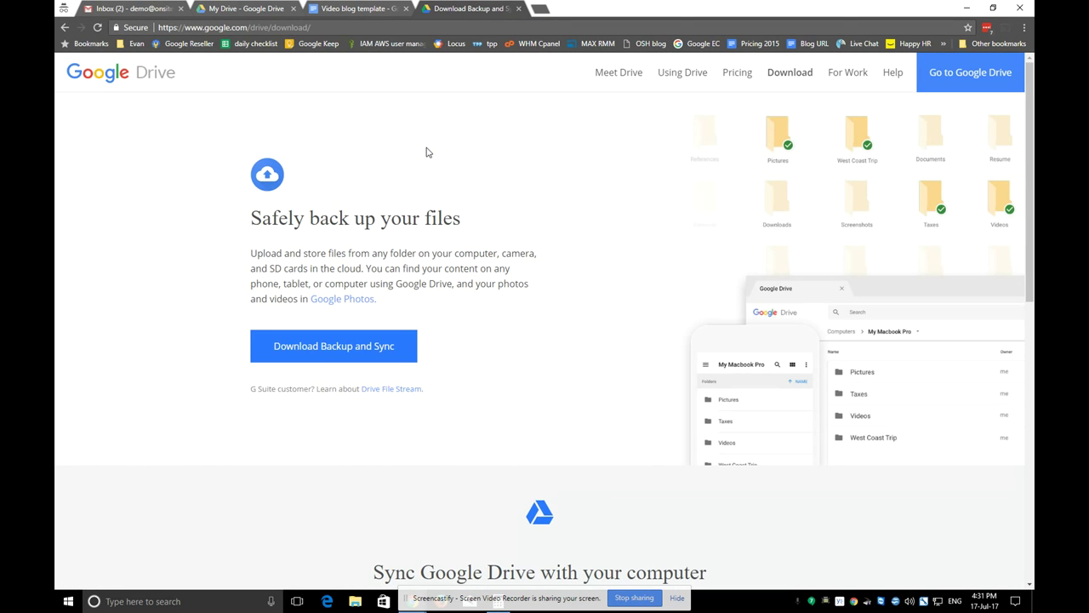
pyautogui.click(321, 358)
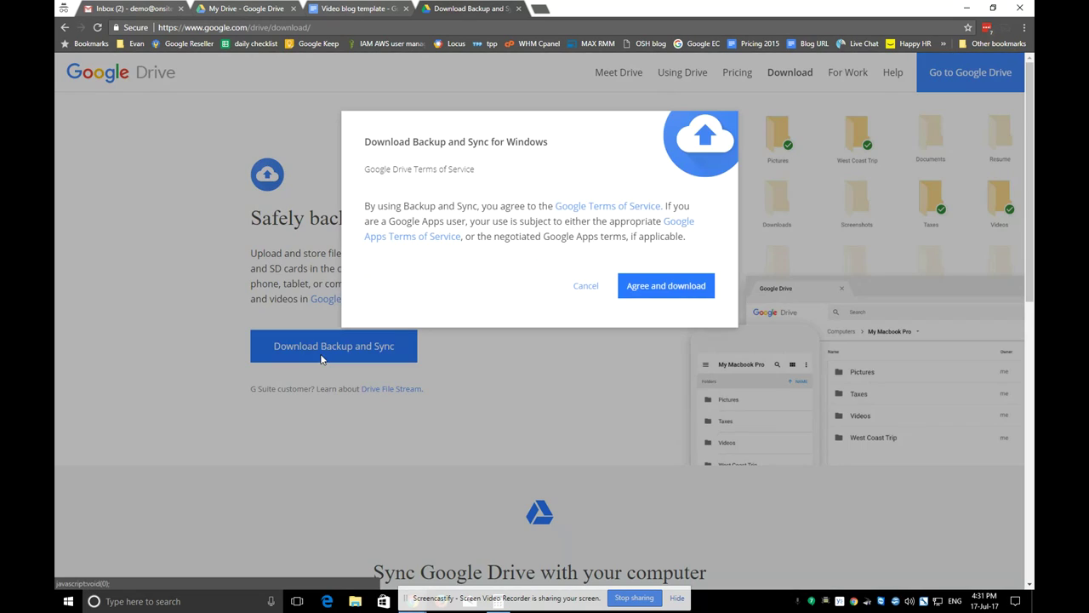
pyautogui.click(681, 286)
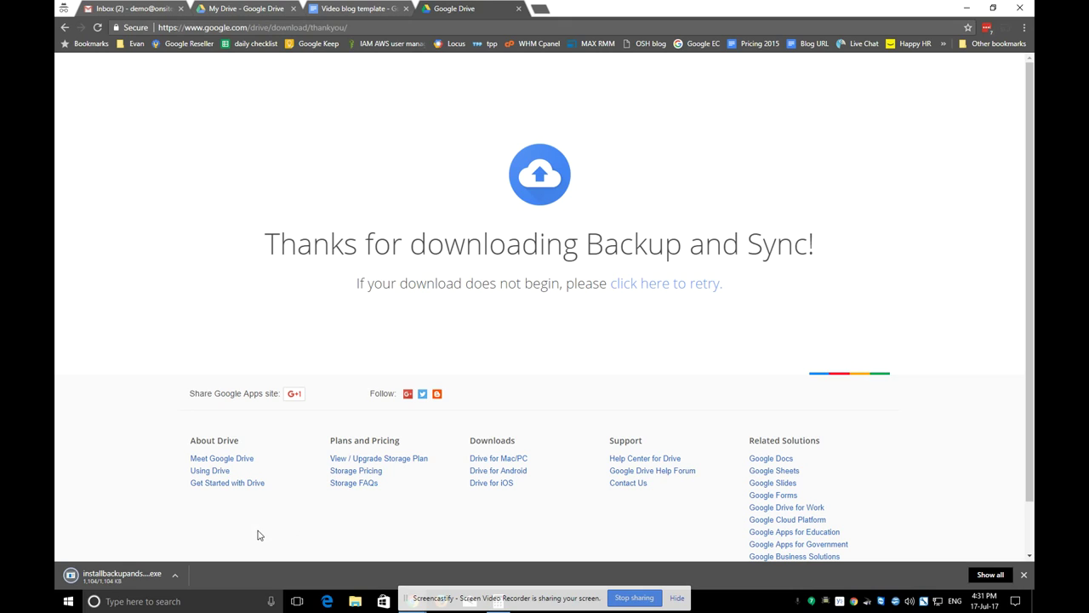
# Run installbackupandsync.exe and close the installer once installation is complete
pyautogui.click(125, 577)
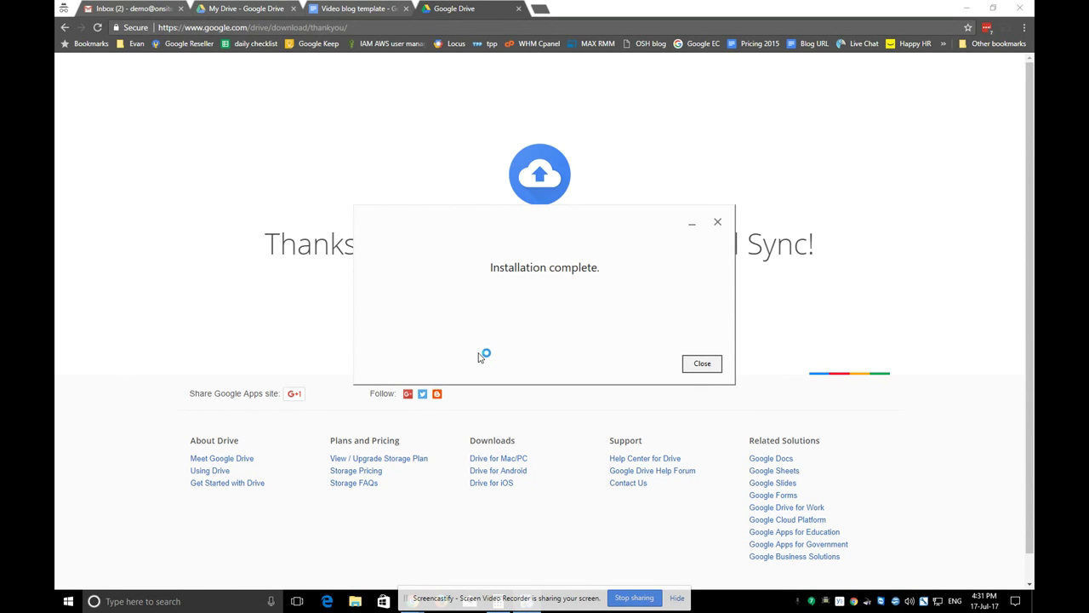
pyautogui.click(702, 365)
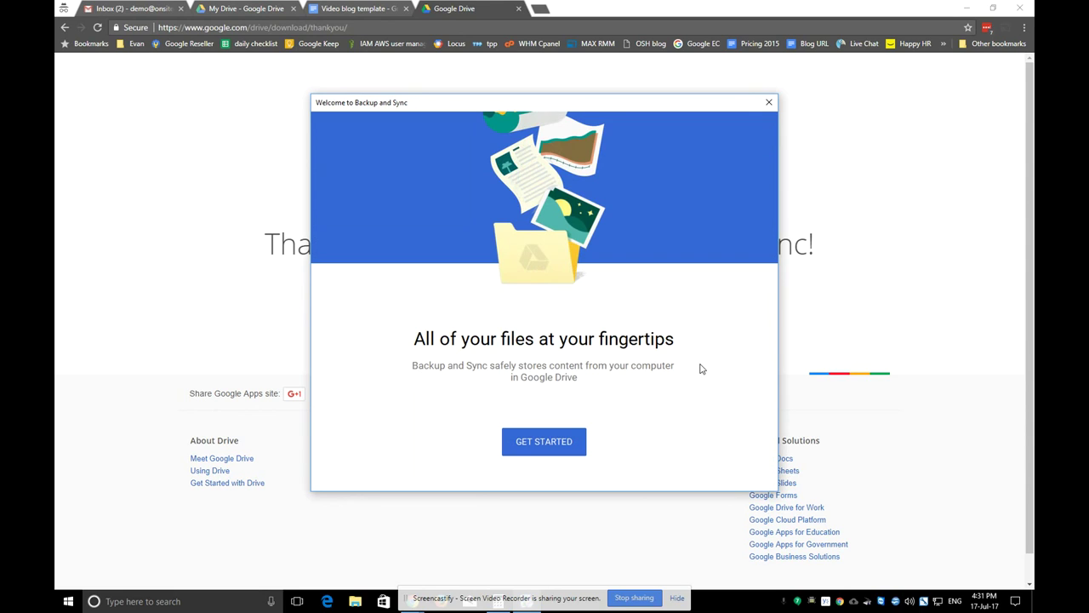
# Start setup and sign in to Backup and Sync with the Google account e-mail and password
pyautogui.click(544, 442)
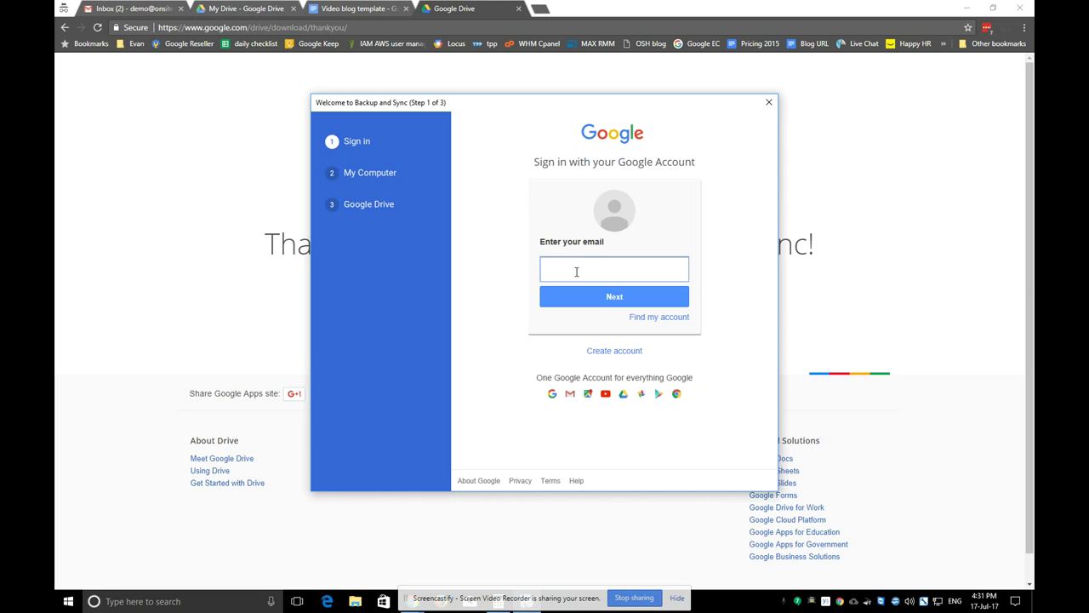
pyautogui.press('Return')
pyautogui.write('●●●●●●●●●●●●')
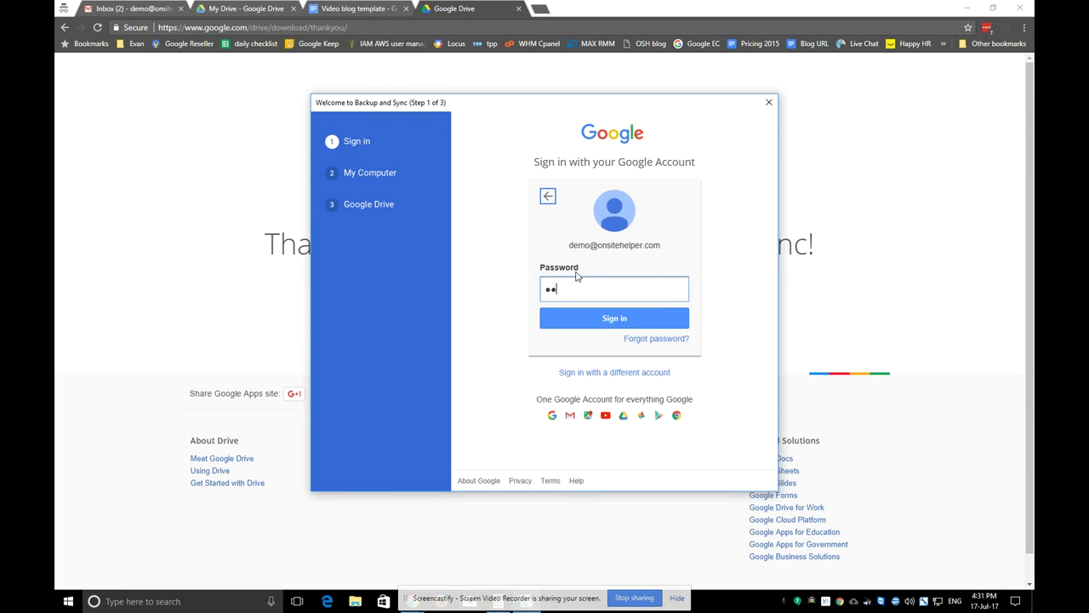
pyautogui.press('Return')
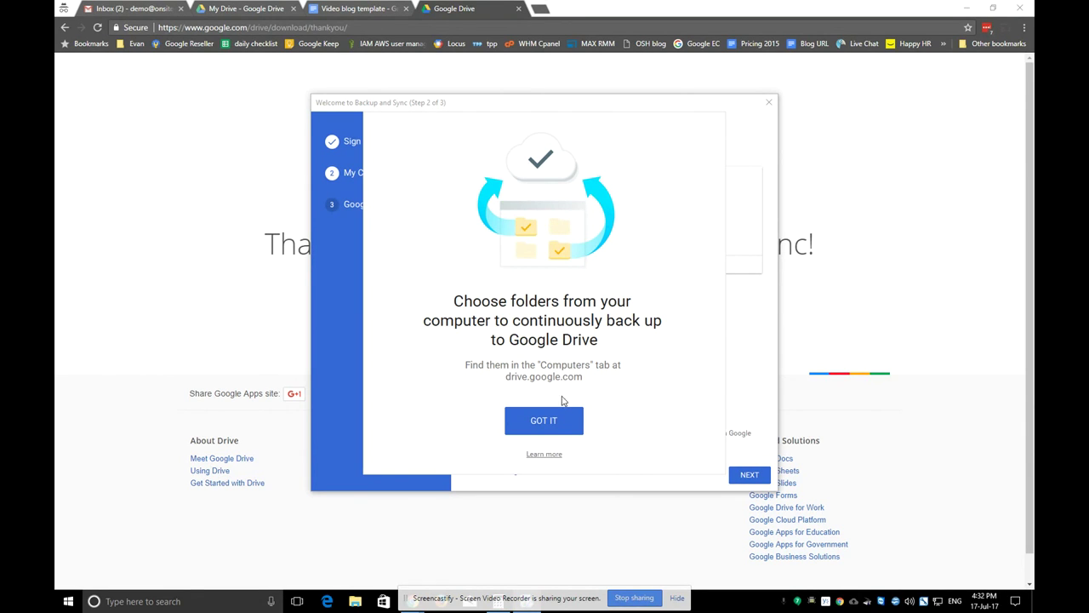
# Try adding the Adobe folder, dismiss the not-writable error, and keep Desktop, Documents, Pictures selected
pyautogui.click(540, 421)
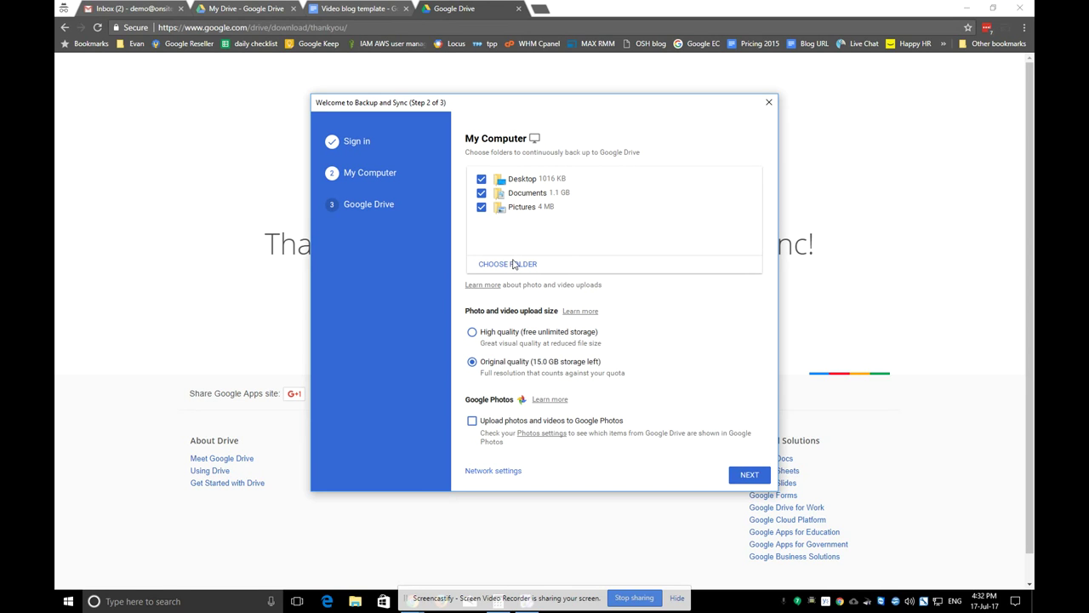
pyautogui.click(521, 265)
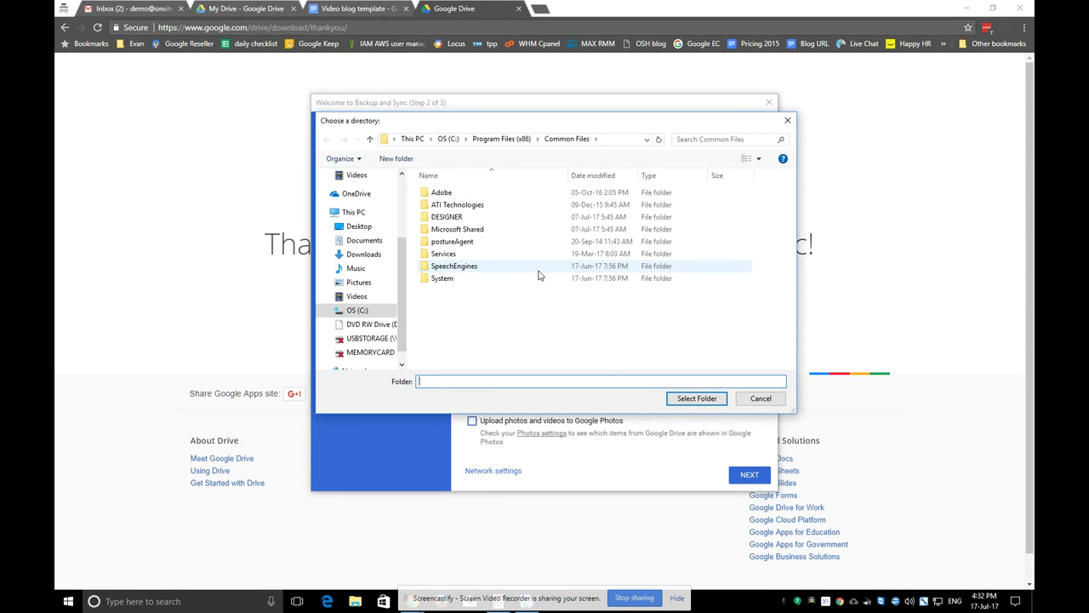
pyautogui.click(451, 193)
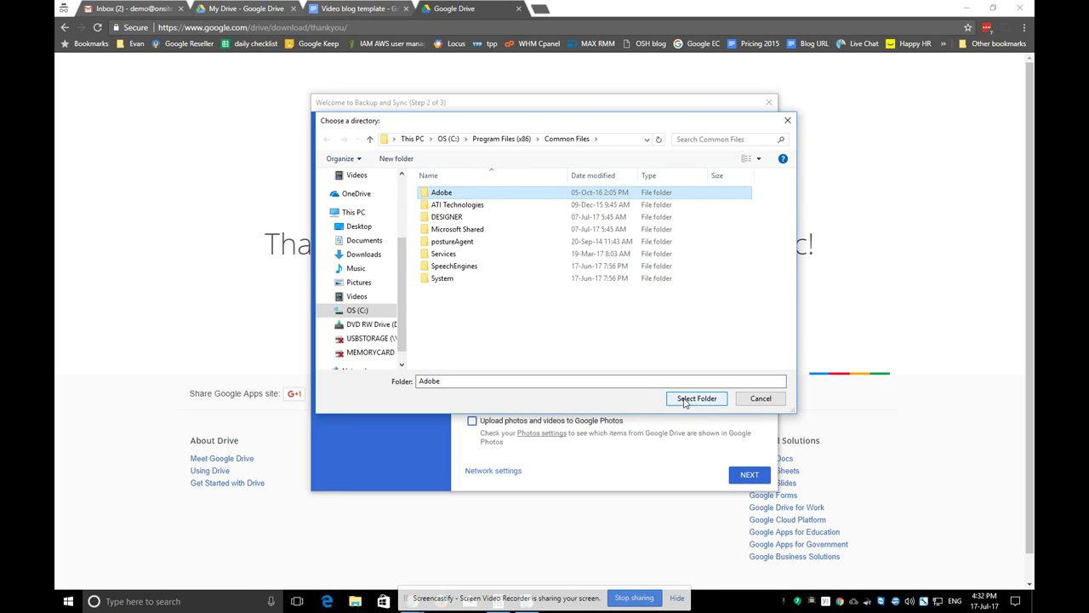
pyautogui.click(695, 399)
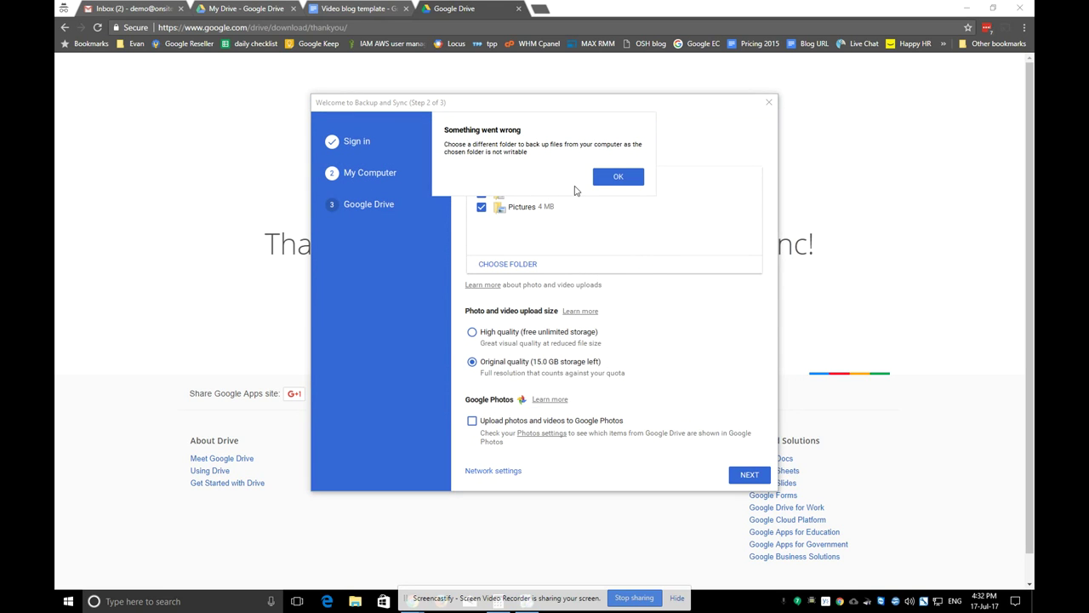
pyautogui.click(618, 176)
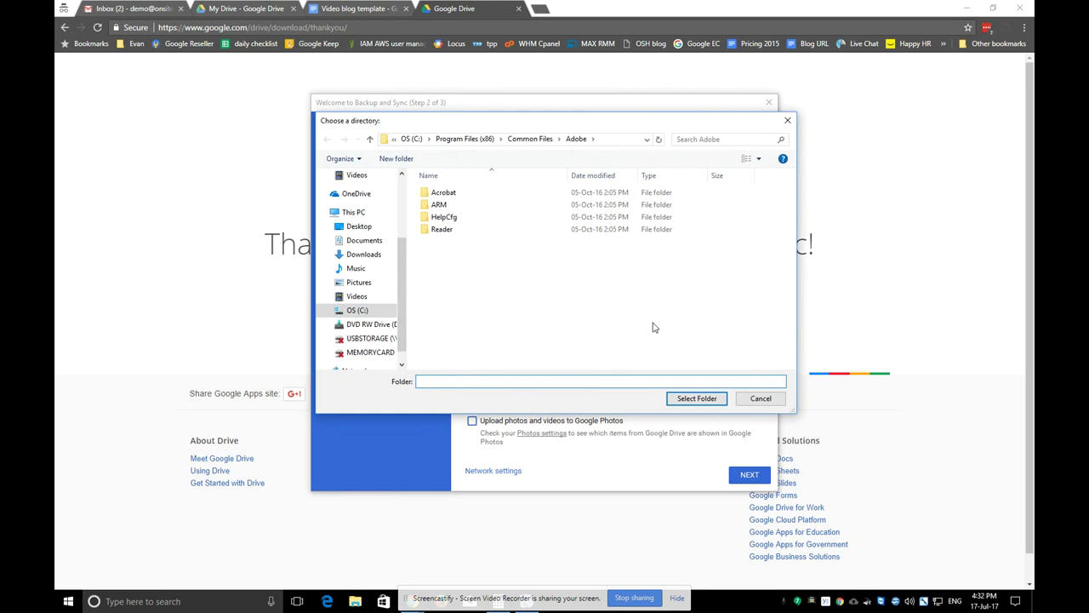
pyautogui.click(762, 399)
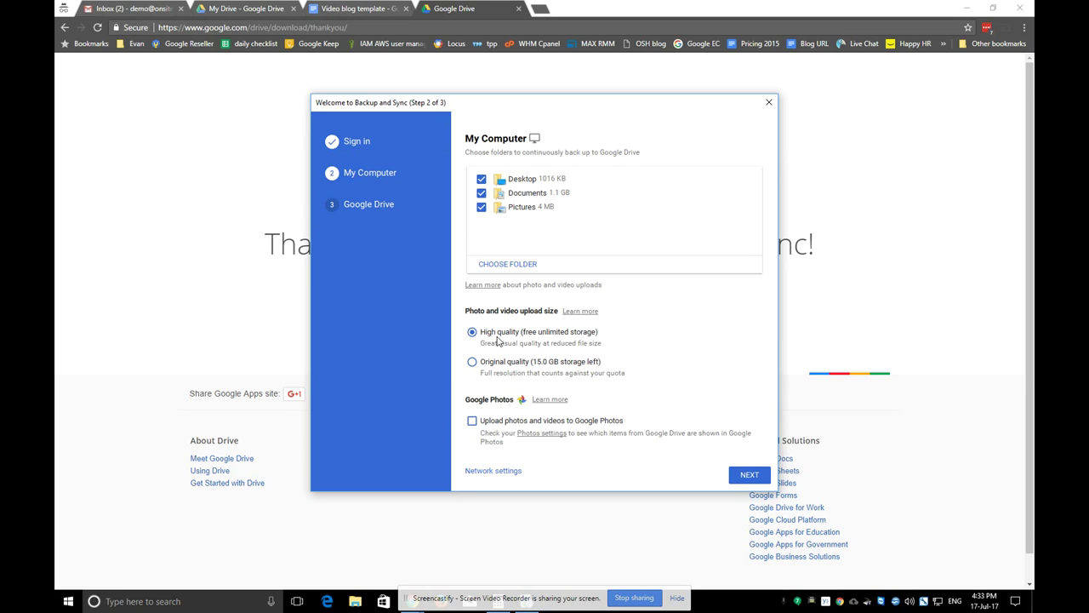
# Limit the upload rate to 5 KB/second in Network settings and continue to Step 3
pyautogui.click(509, 474)
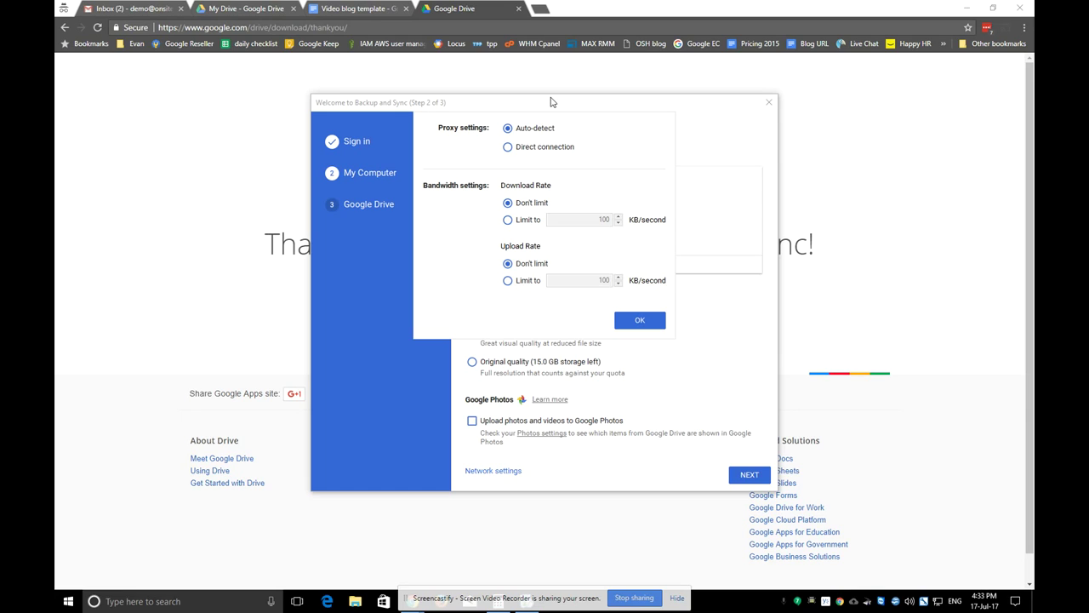
pyautogui.click(509, 281)
pyautogui.doubleClick(592, 282)
pyautogui.write('50')
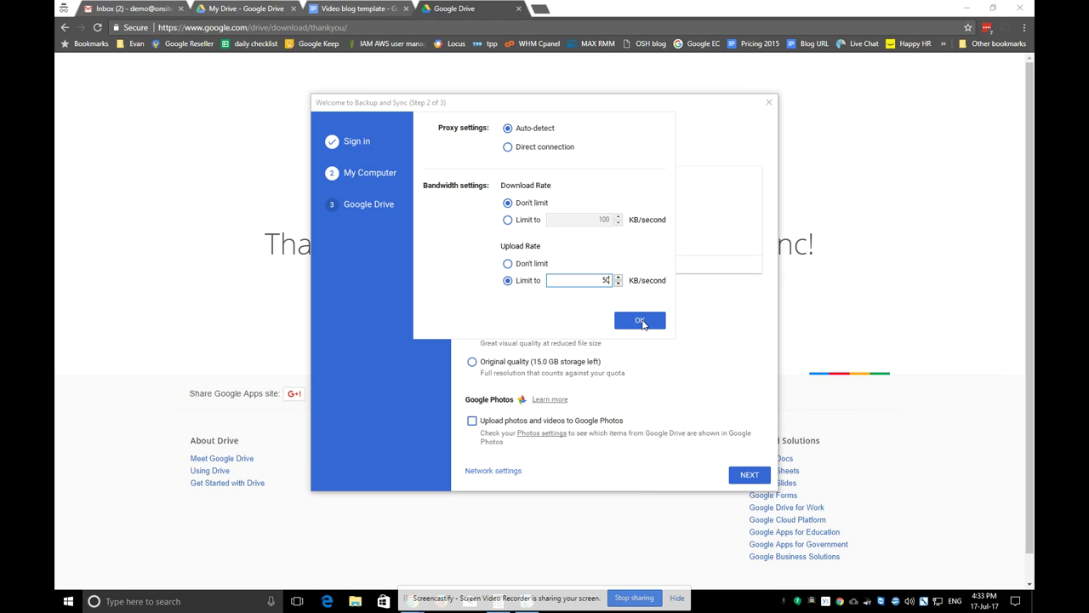
pyautogui.click(640, 322)
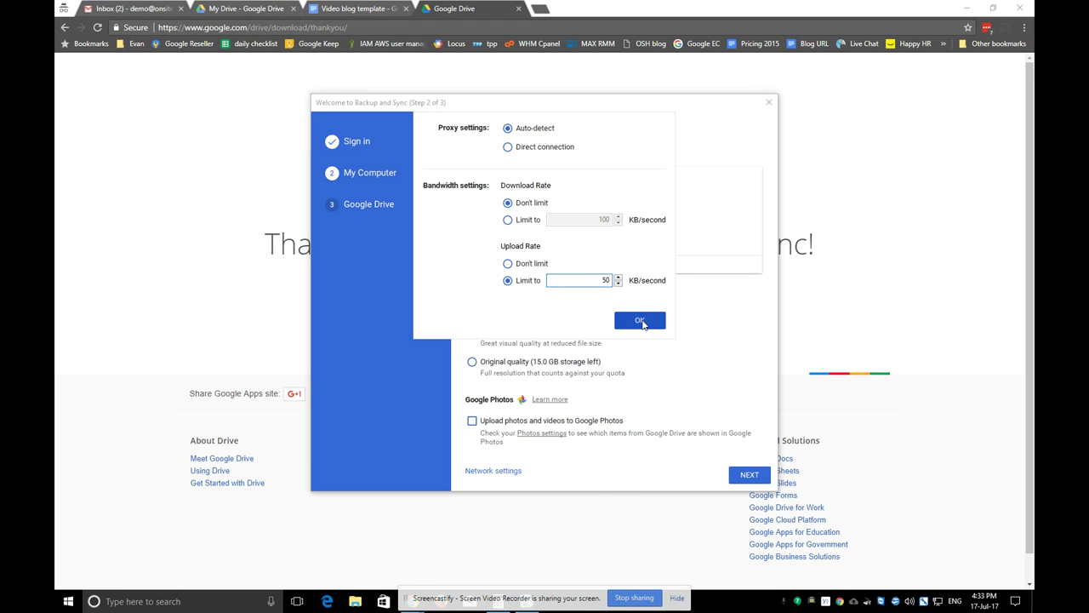
pyautogui.click(749, 475)
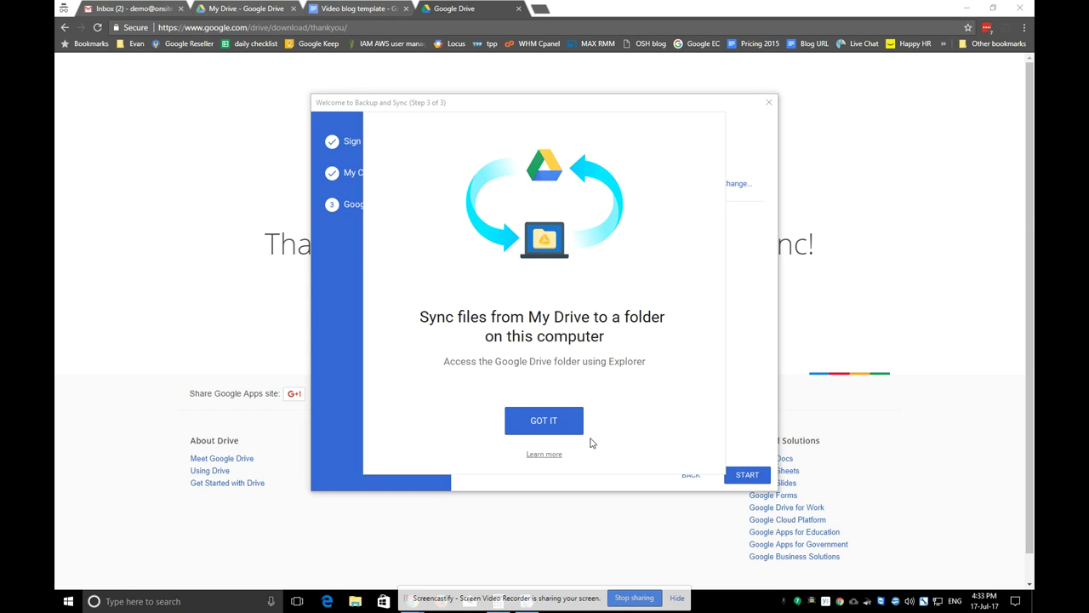
# Preview 'Sync only these folders', then settle on syncing everything in My Drive (32 MB)
pyautogui.click(544, 420)
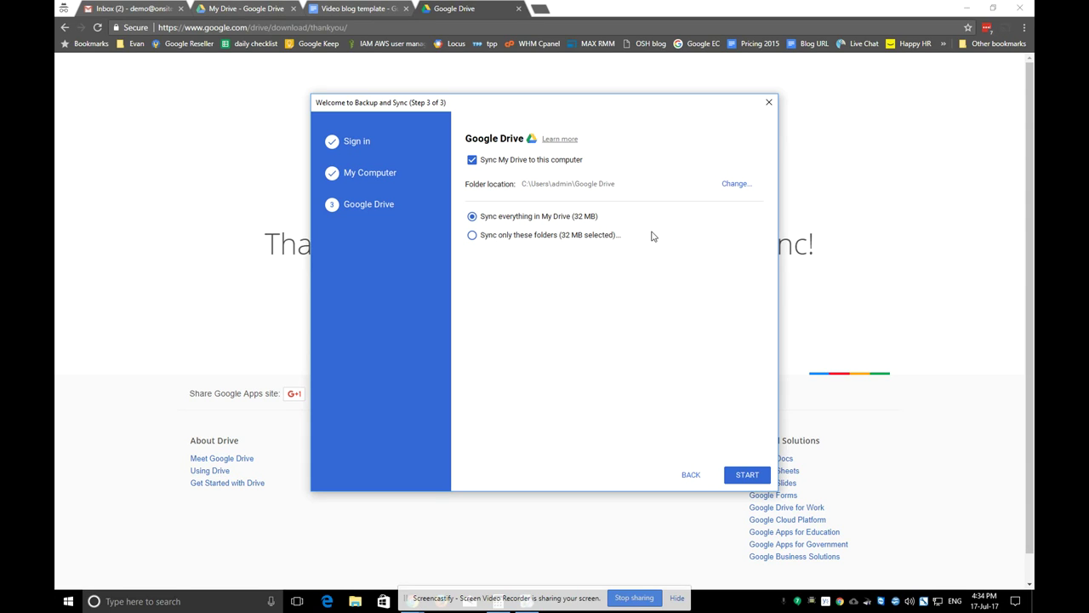
pyautogui.click(472, 236)
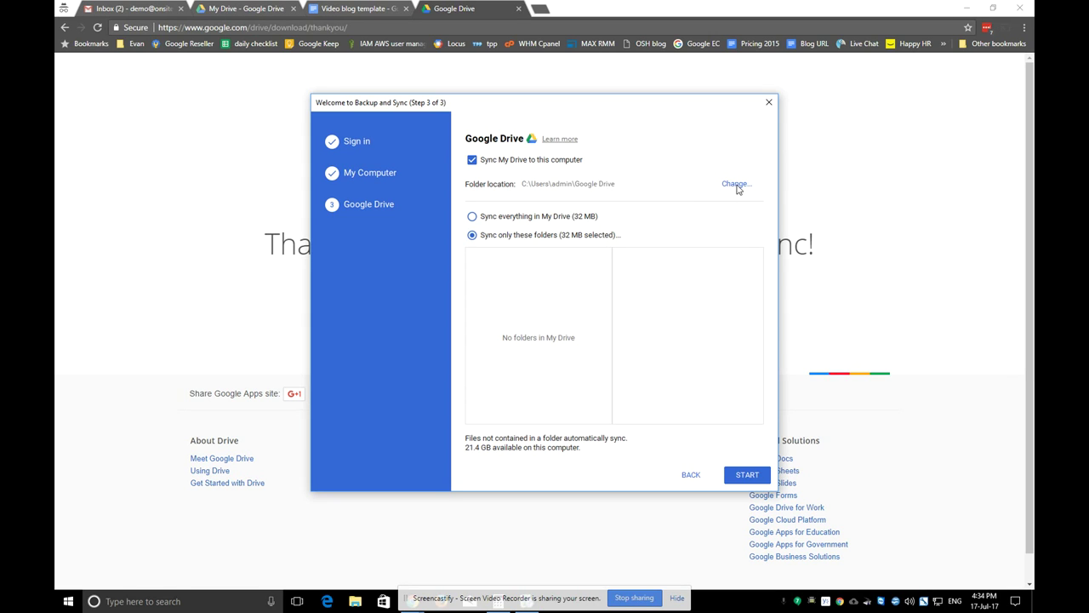
pyautogui.click(472, 217)
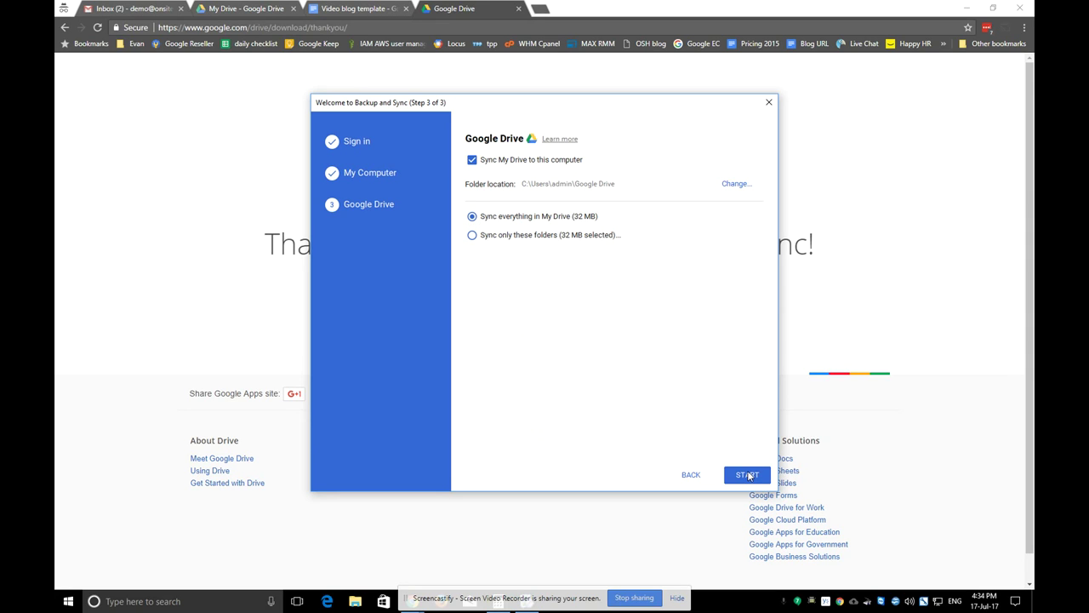
# Start syncing, agree to merge with My Drive, close the completion message, and confirm the folder merge
pyautogui.click(748, 475)
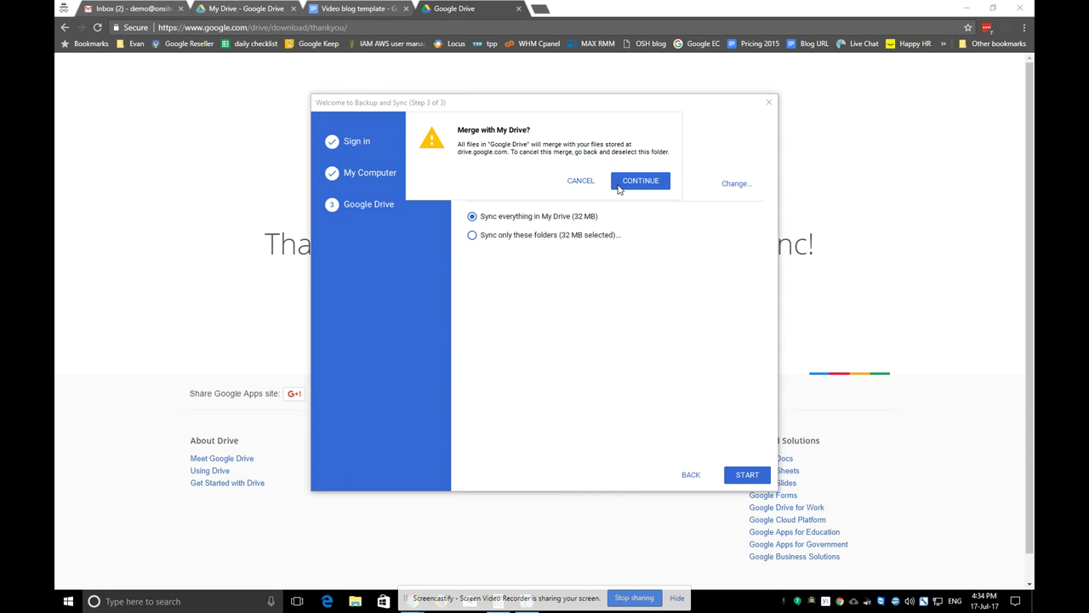
pyautogui.click(640, 181)
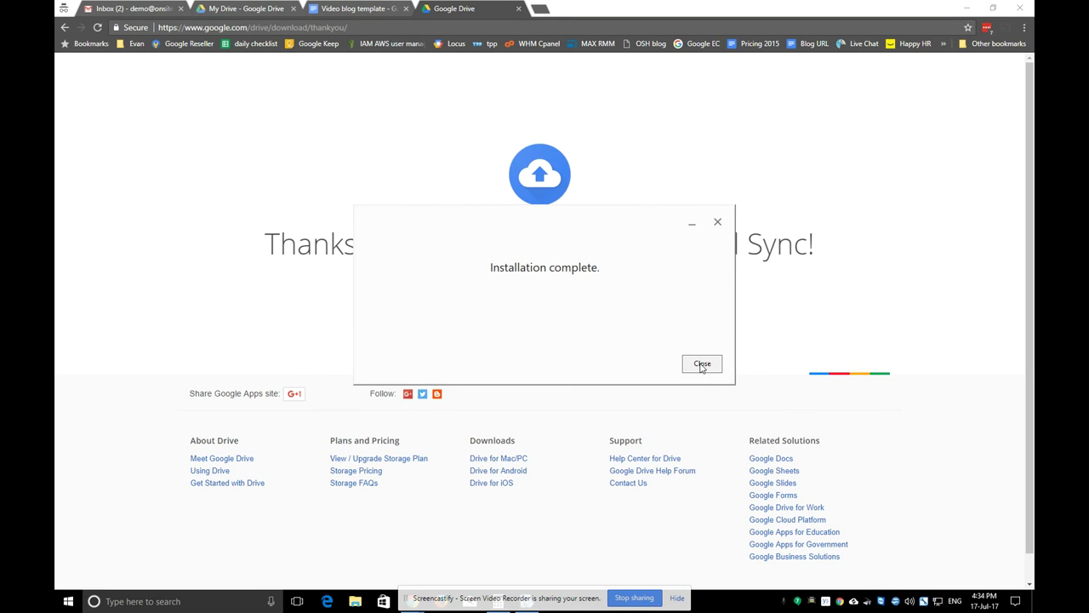
pyautogui.click(702, 365)
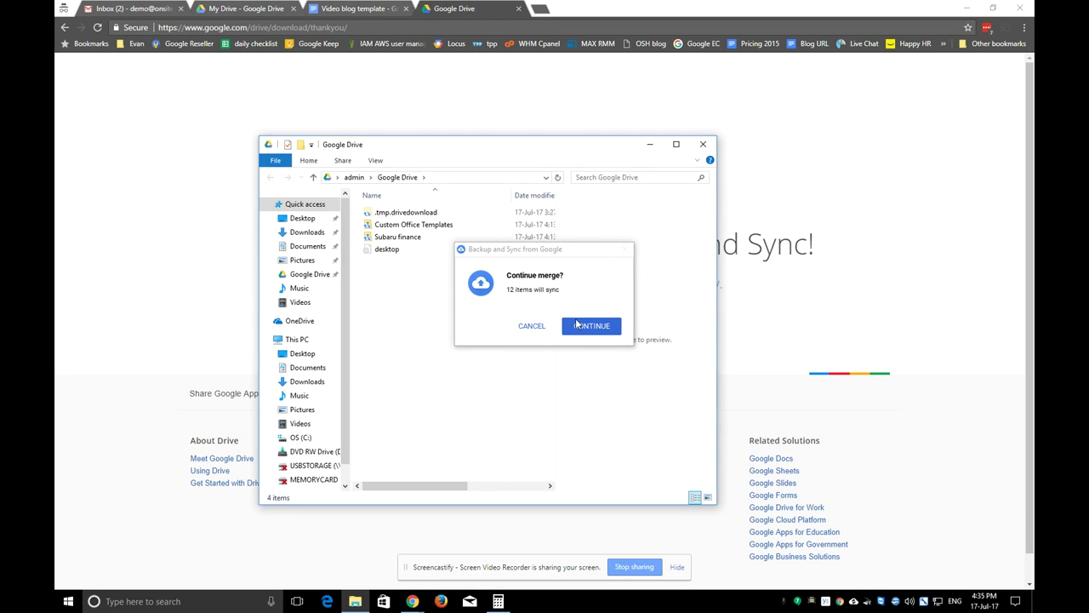
pyautogui.click(593, 330)
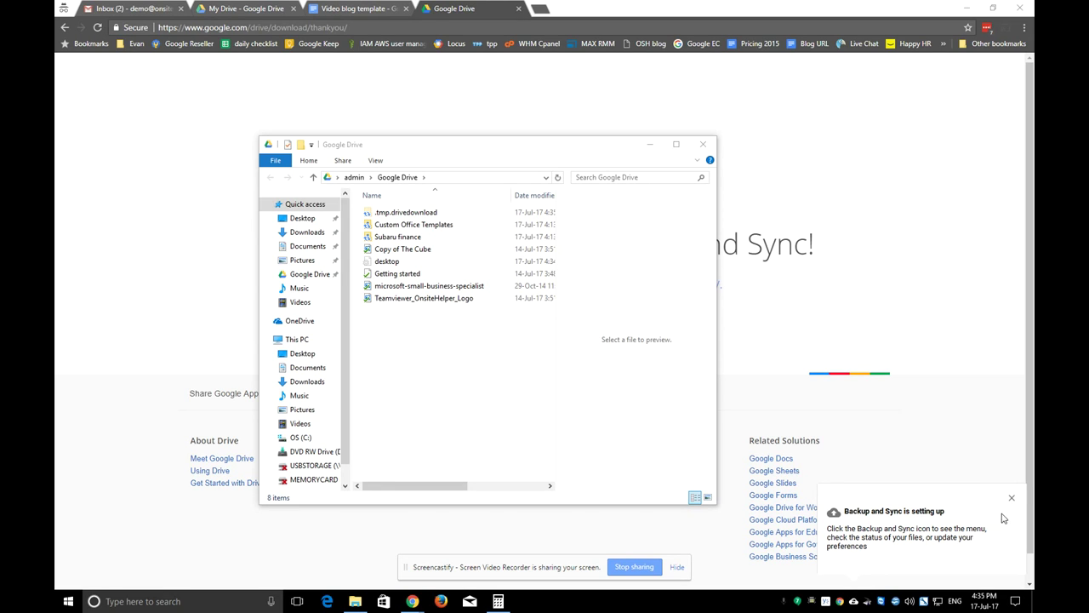
# Dismiss the setup notification, check sync progress from the tray icon, then return to My Drive
pyautogui.click(1011, 497)
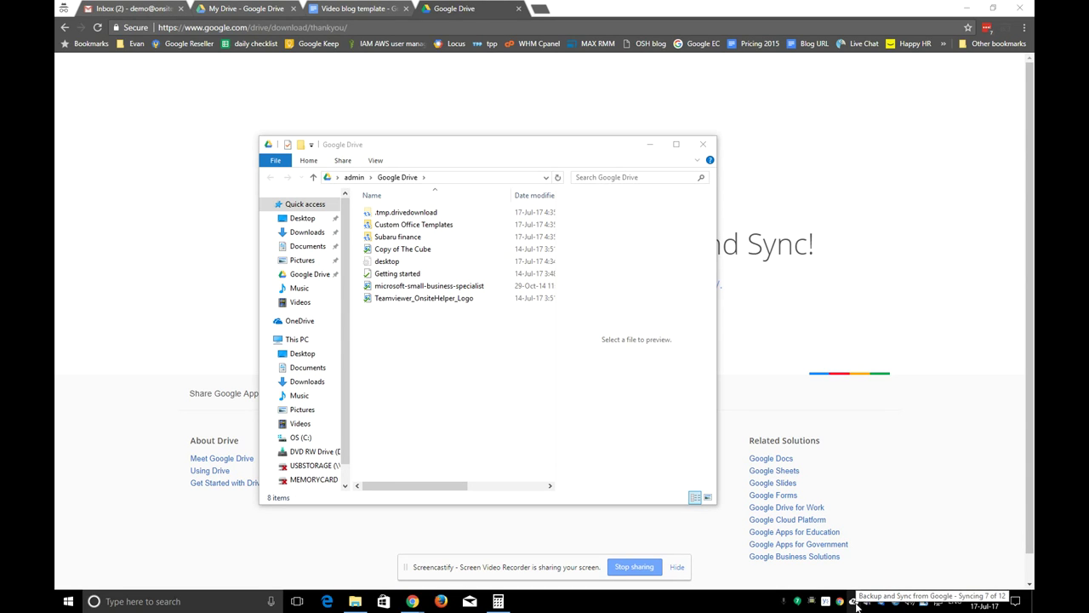
pyautogui.click(854, 601)
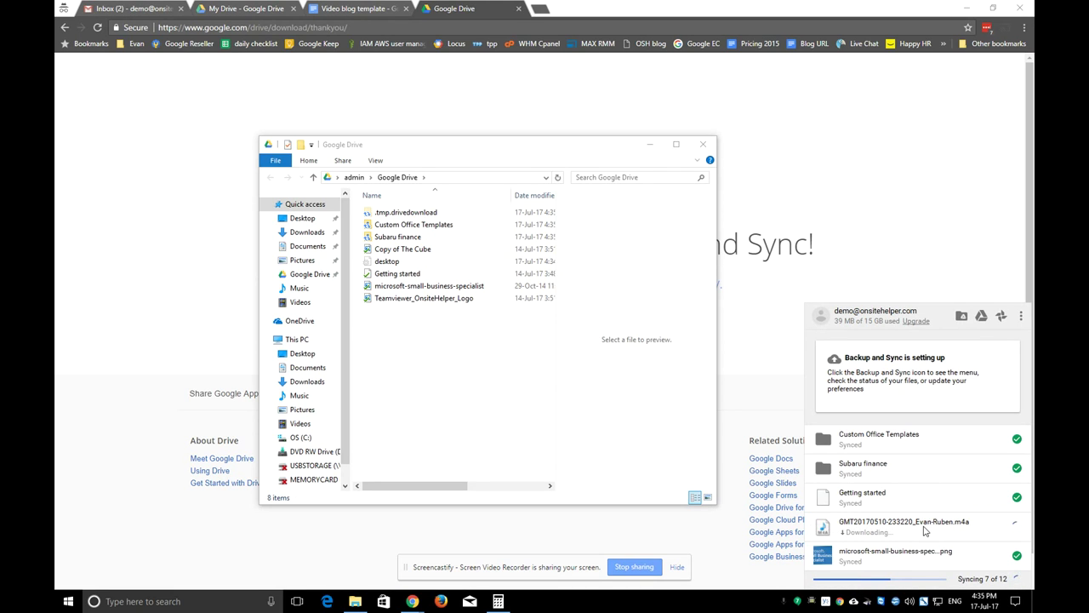
pyautogui.click(232, 9)
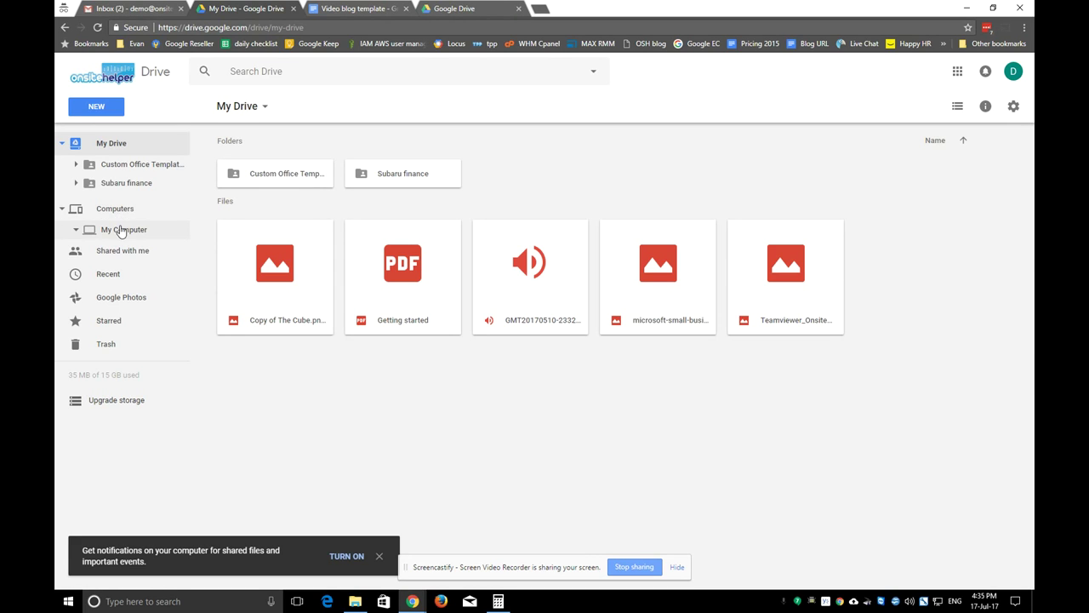
# Browse My Computer's backed-up Desktop, Documents and Pictures folders, selecting logo_portrait_nat.jpg, then reopen Desktop
pyautogui.click(115, 227)
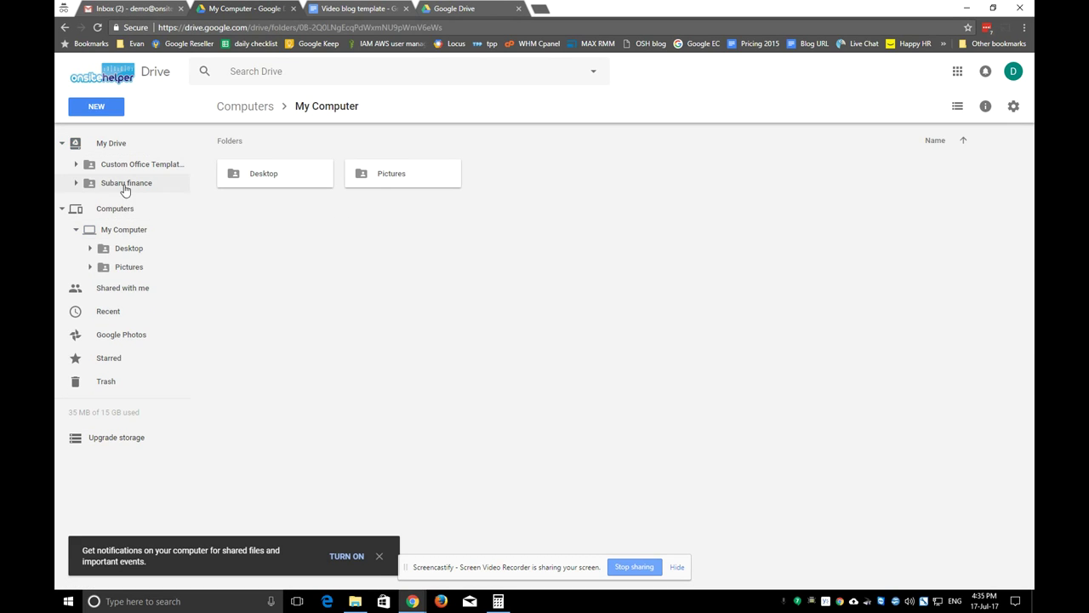
pyautogui.click(128, 252)
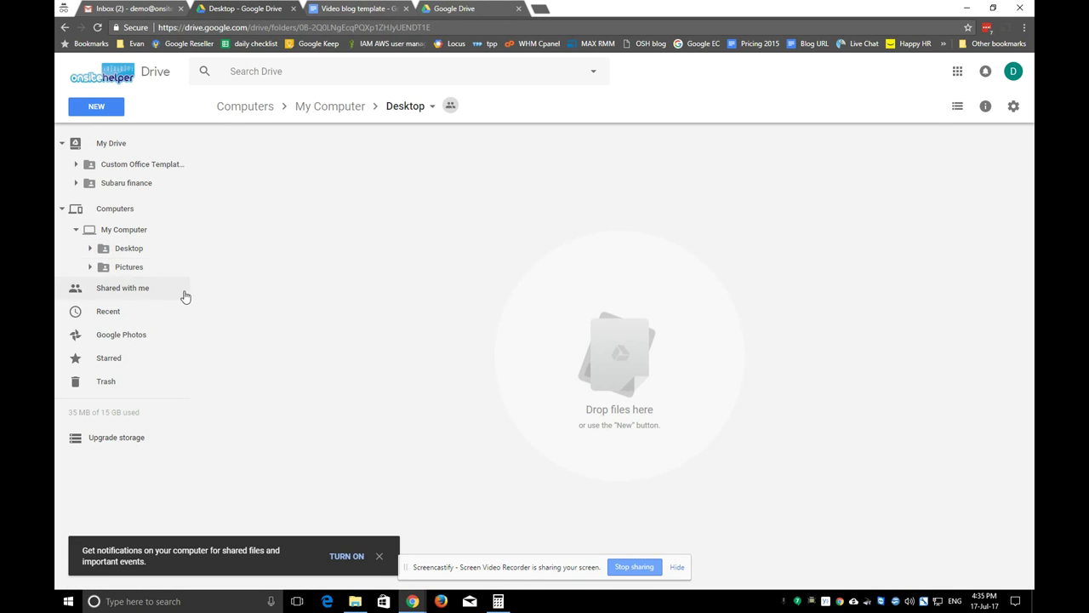
pyautogui.click(122, 271)
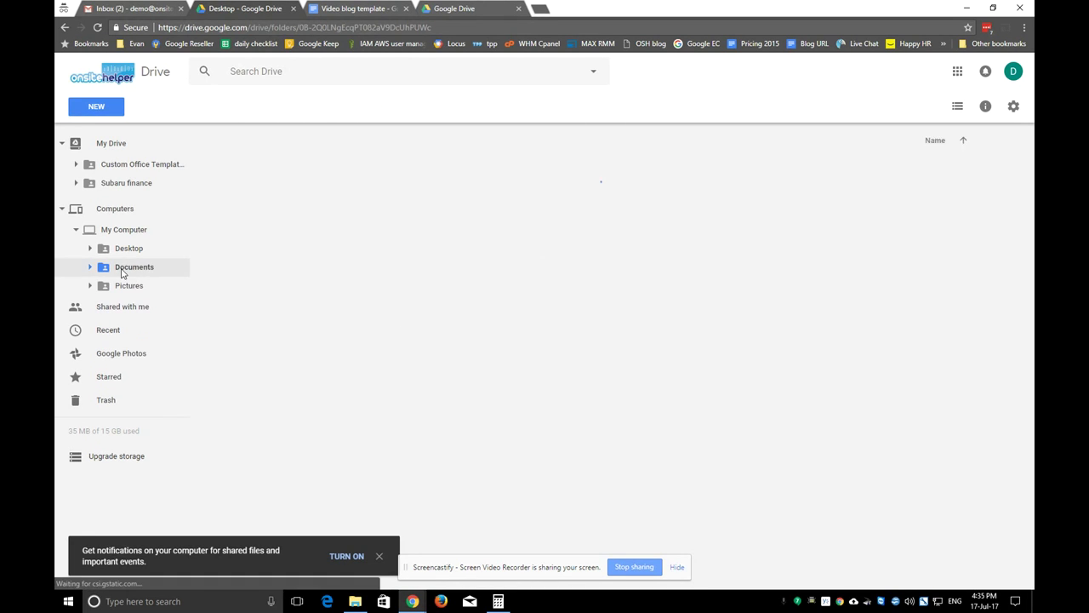
pyautogui.click(123, 285)
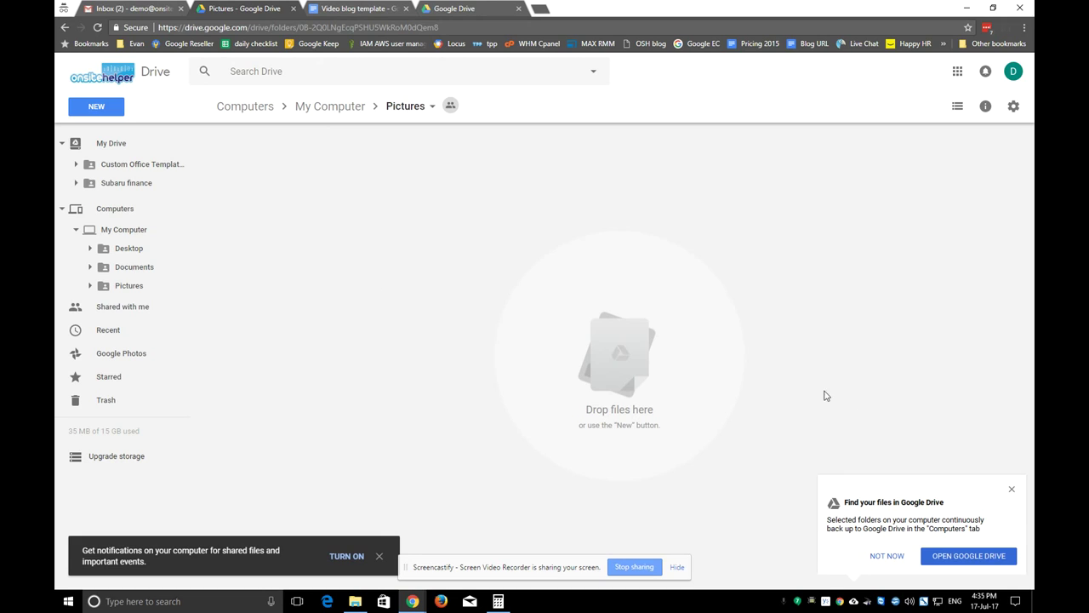
pyautogui.click(1012, 488)
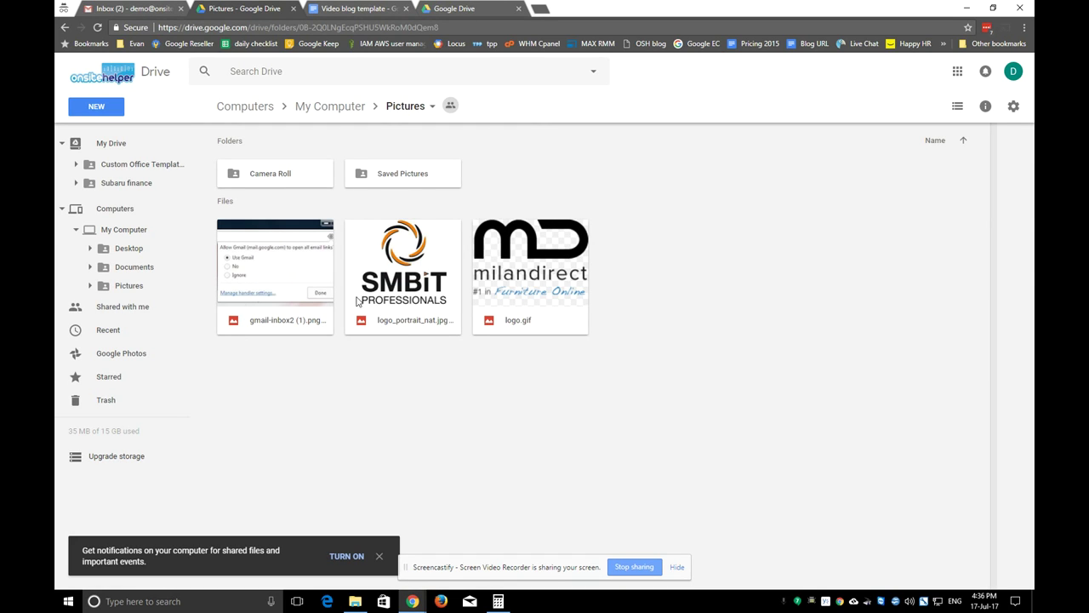
pyautogui.click(389, 274)
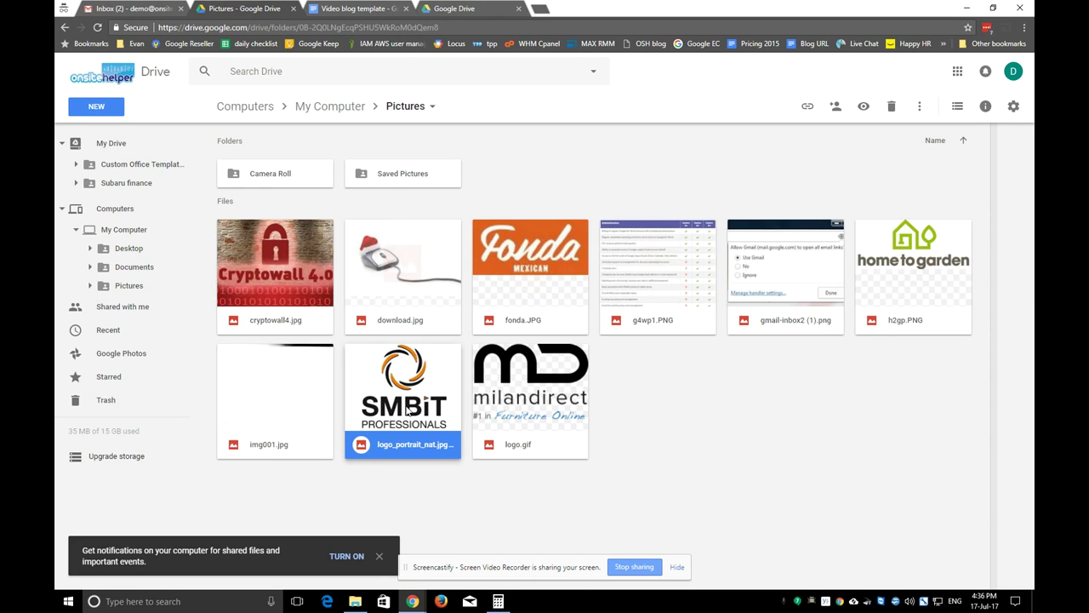
pyautogui.click(127, 247)
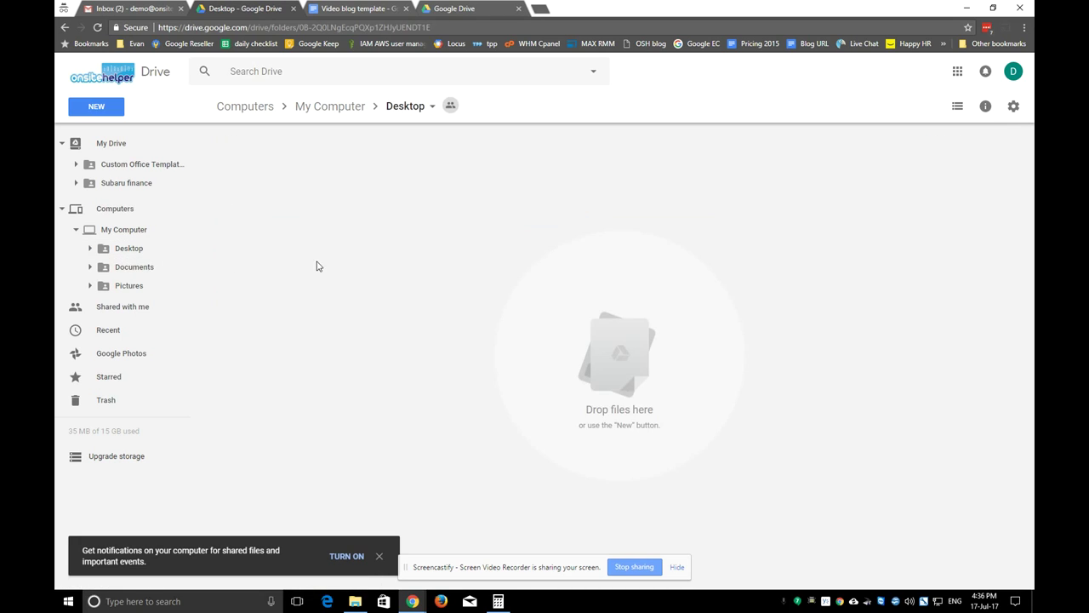
# Open Documents > My Shapes in the backed-up computer and select the _private folder
pyautogui.click(129, 267)
pyautogui.doubleClick(274, 175)
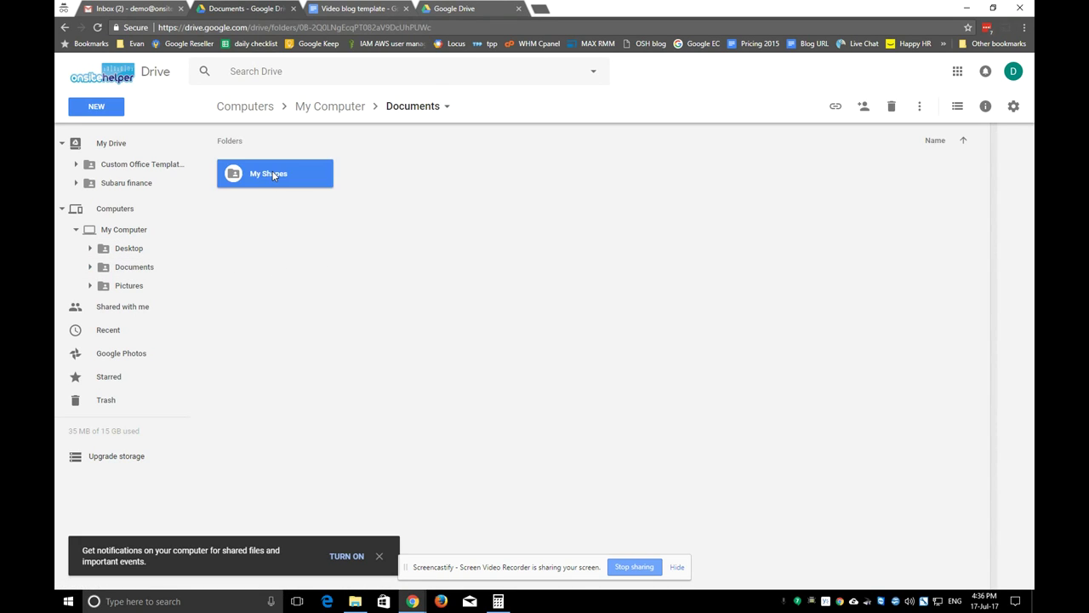
pyautogui.click(263, 175)
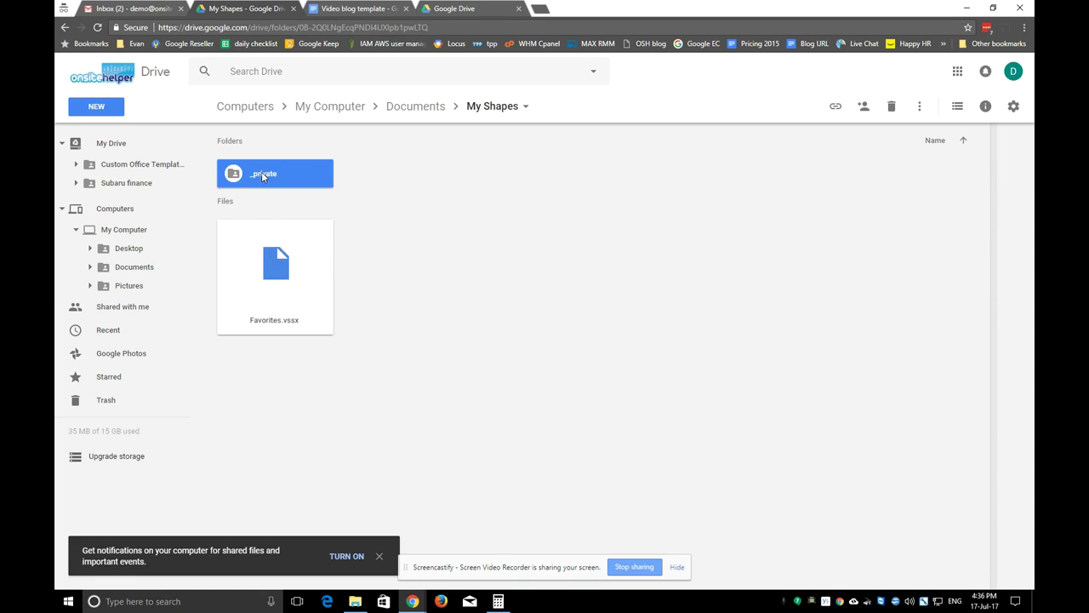
pyautogui.rightClick(263, 175)
pyautogui.click(267, 177)
# Drag _private onto My Drive, accept the lose-access warning, then view the empty Desktop backup
pyautogui.moveTo(267, 175); pyautogui.dragTo(107, 143)
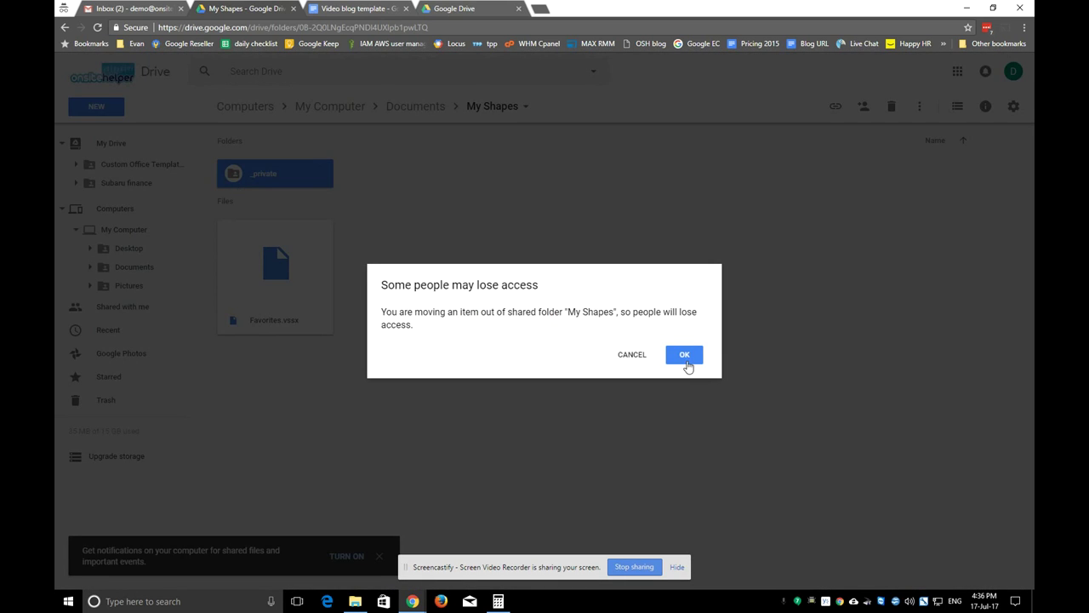
pyautogui.click(686, 356)
pyautogui.click(684, 364)
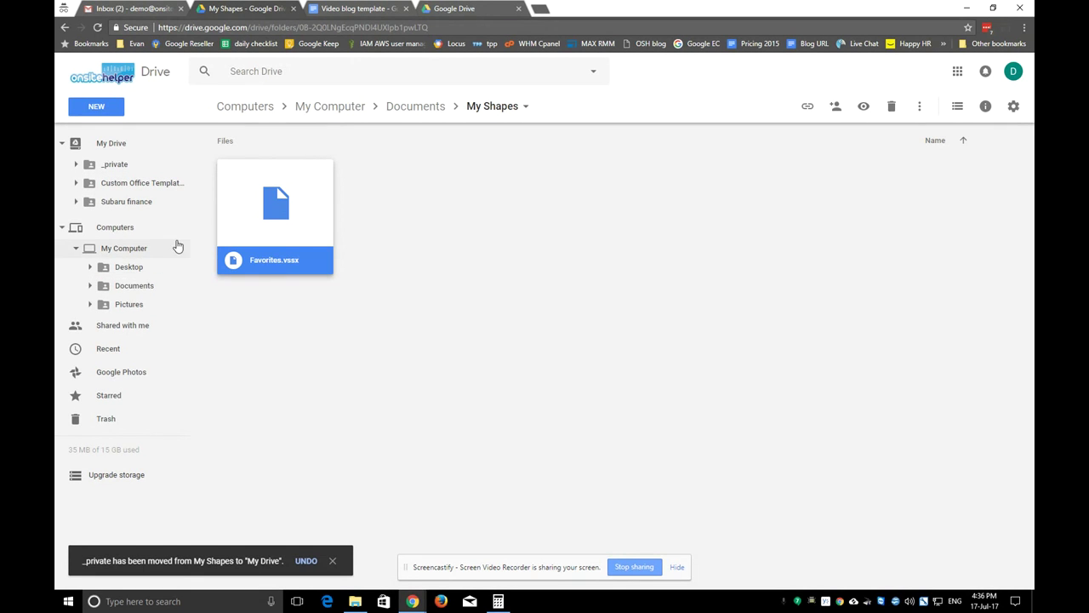
pyautogui.click(119, 276)
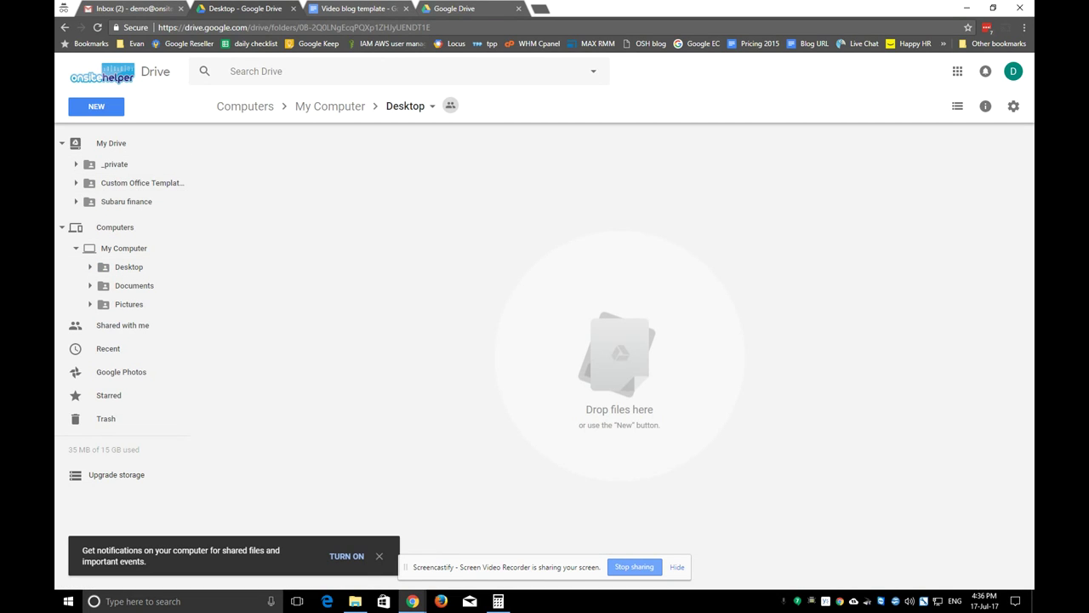
# Share the _private folder via its sidebar Share... option, then return to the Video blog template document
pyautogui.click(113, 166)
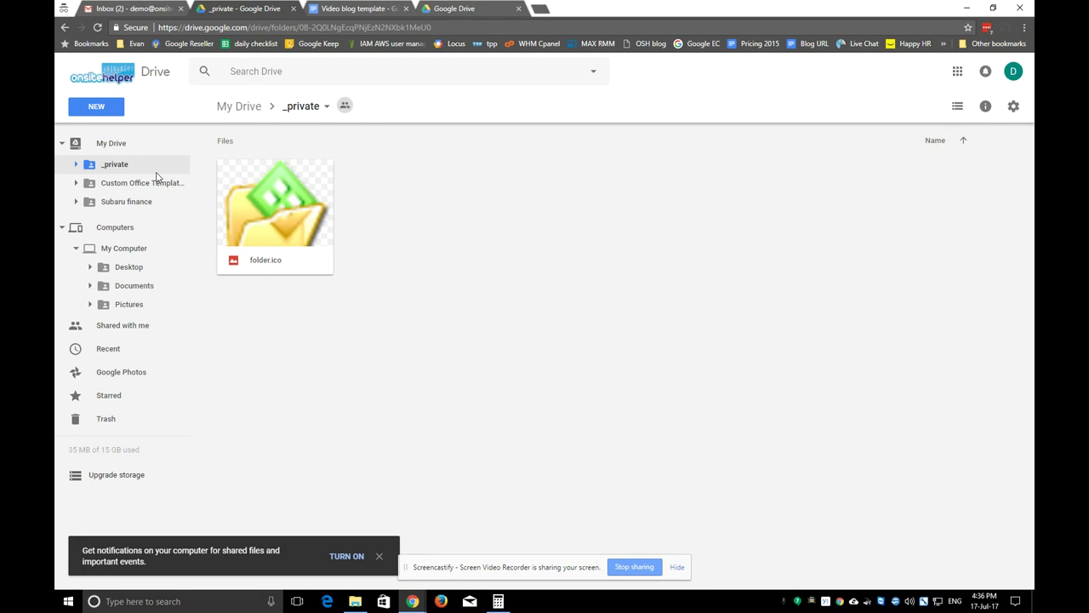
pyautogui.rightClick(117, 165)
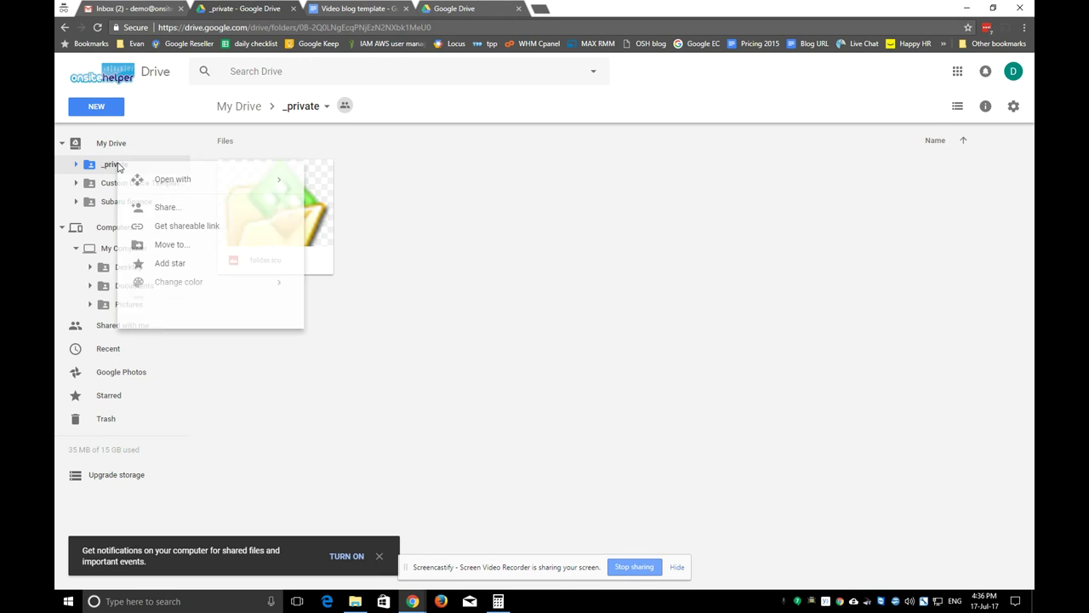
pyautogui.click(170, 209)
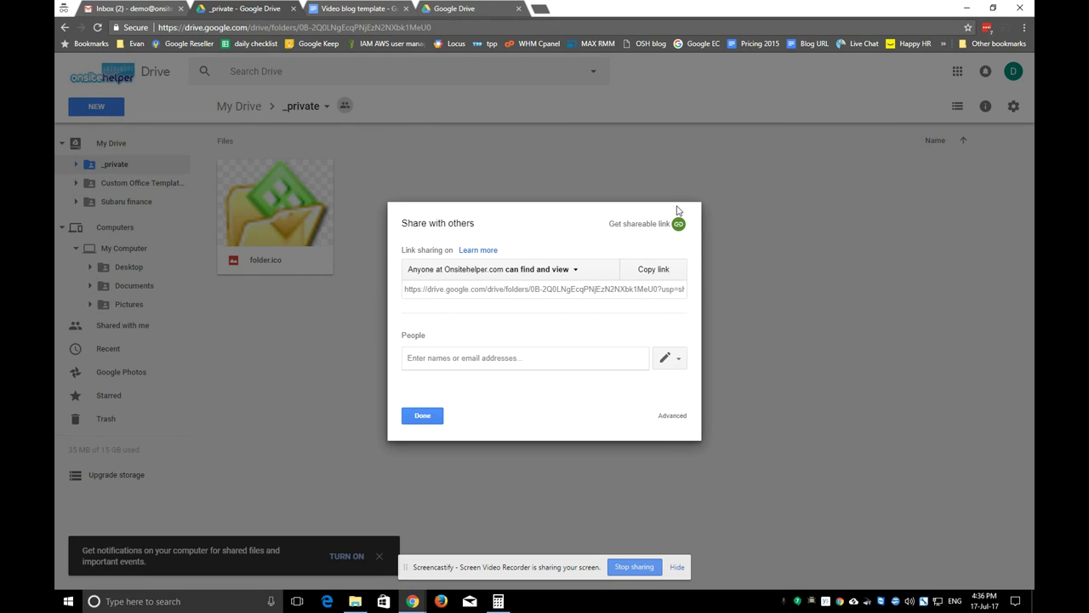
pyautogui.click(433, 418)
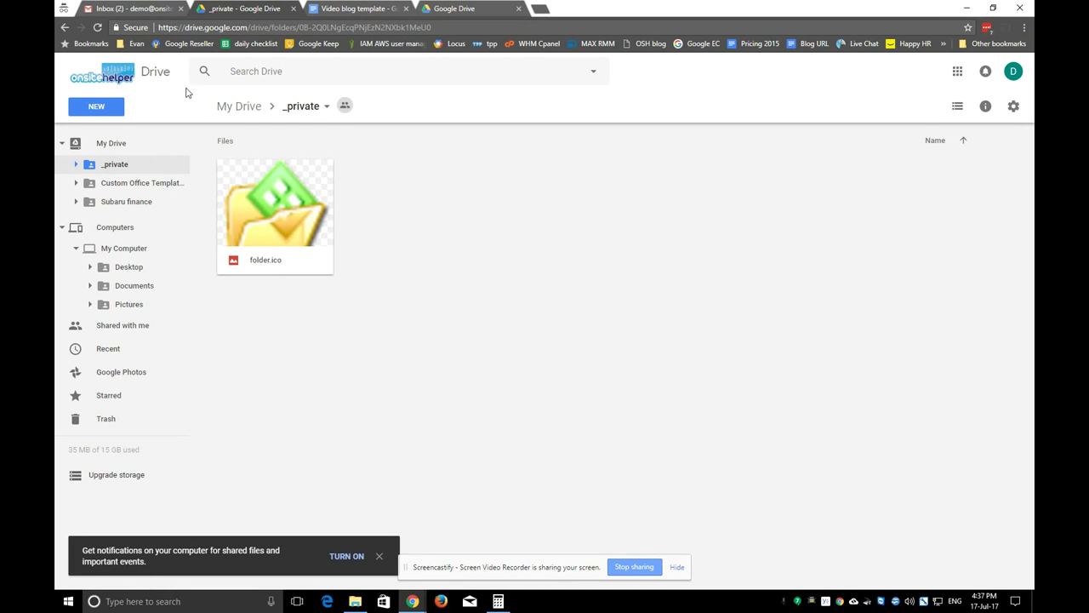
pyautogui.click(356, 8)
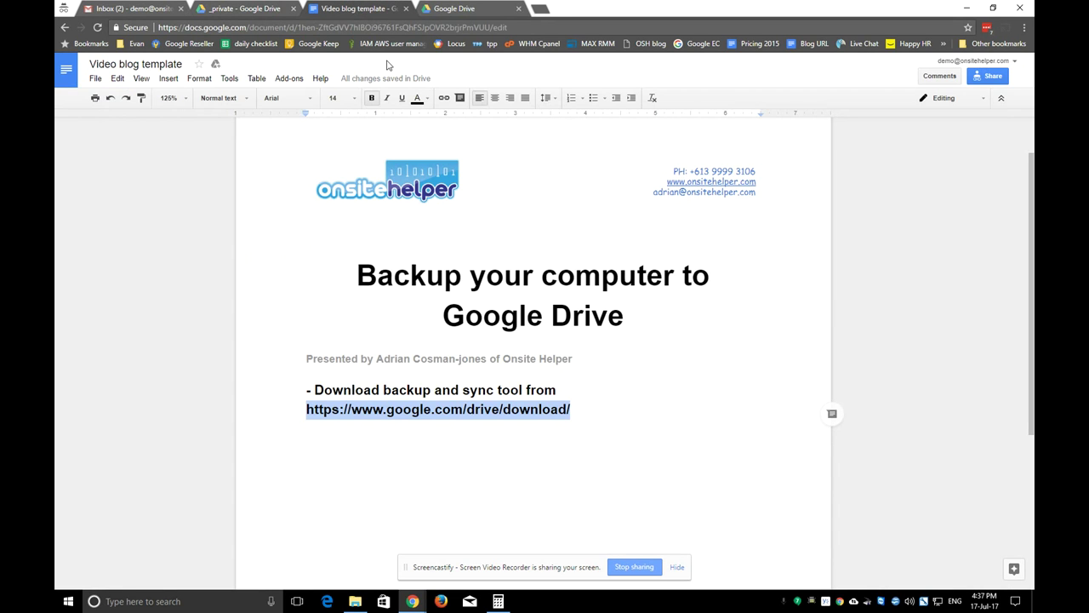